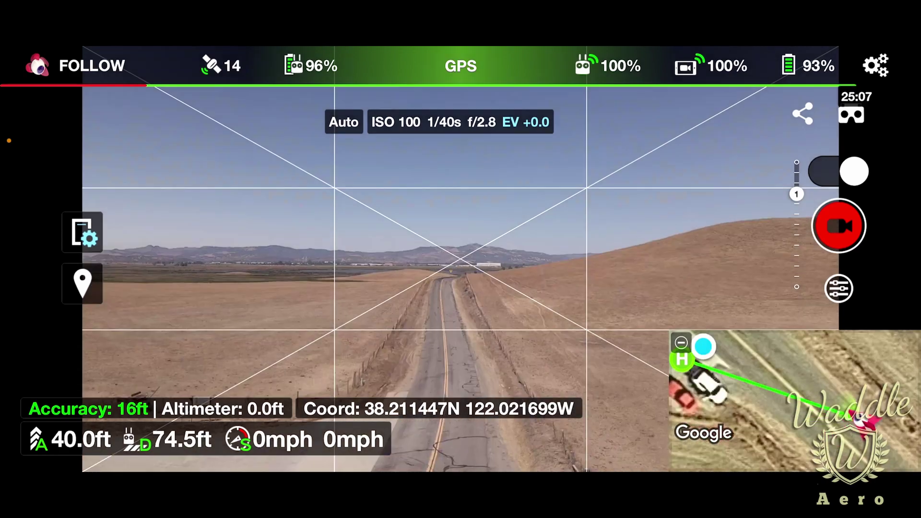
Set Litchi's follow altitude to 40ft and distance to 69ft from the aircraft position, then start following
{"action": "left_click", "coordinate": [82, 232]}
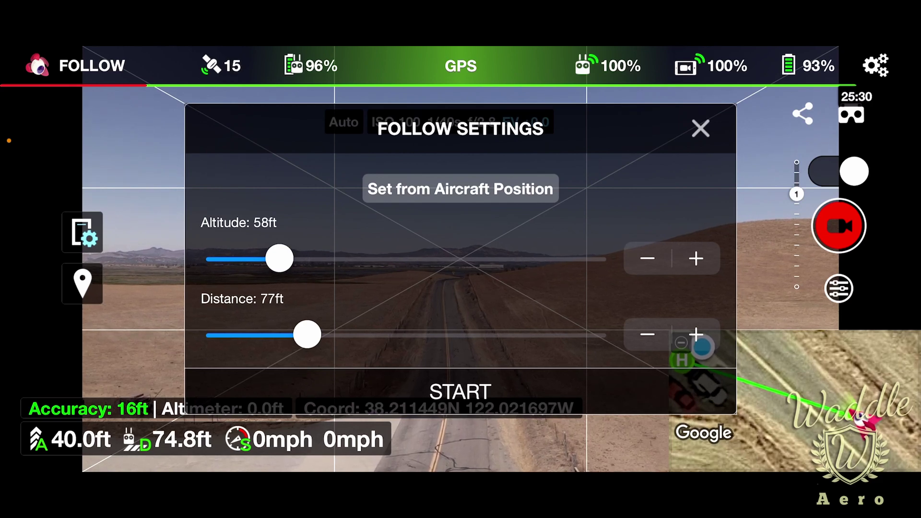
{"action": "left_click", "coordinate": [460, 188]}
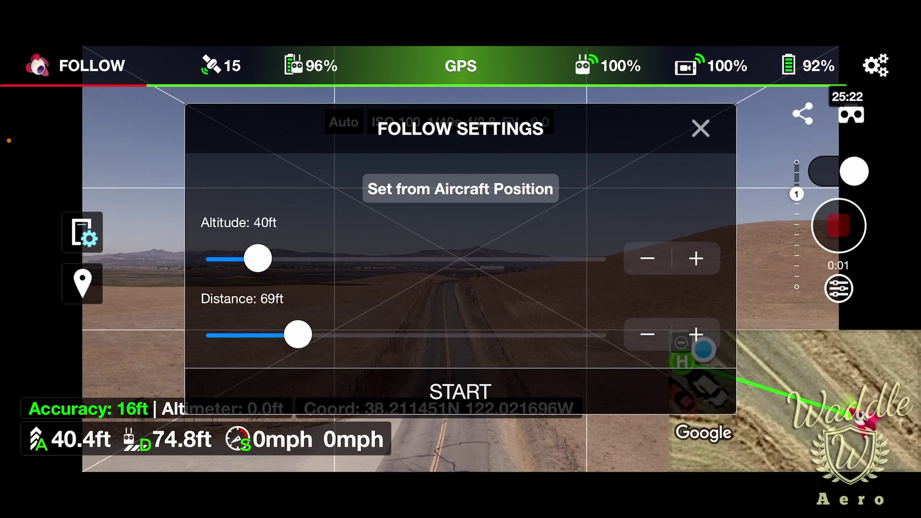
{"action": "left_click", "coordinate": [460, 392]}
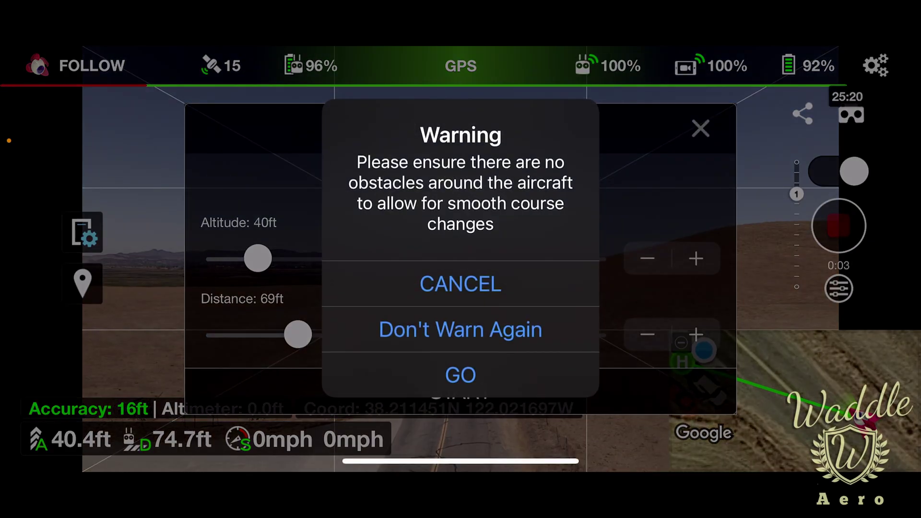
Confirm GO on the obstacle warning so the drone begins the follow flight
{"action": "left_click", "coordinate": [460, 375]}
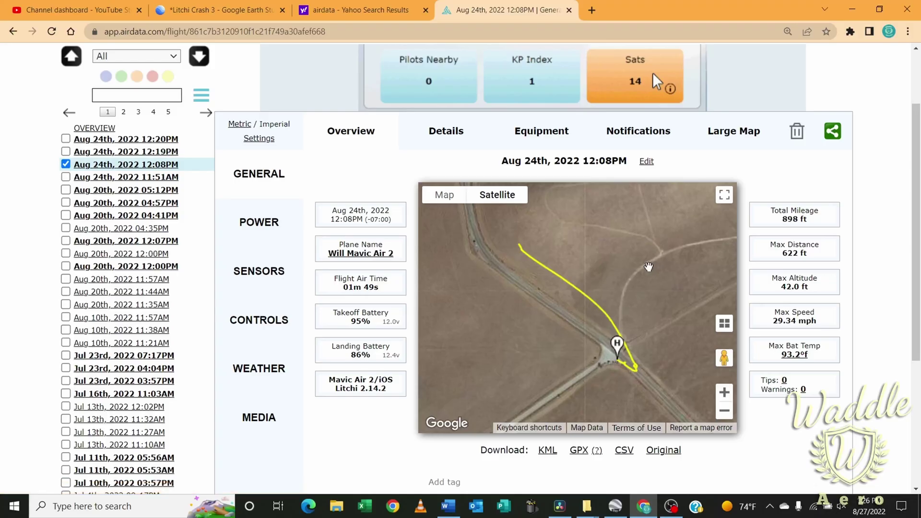
Download the Aug 24th 2022 12:08PM flight track from the Overview page as KML
{"action": "left_click", "coordinate": [652, 73]}
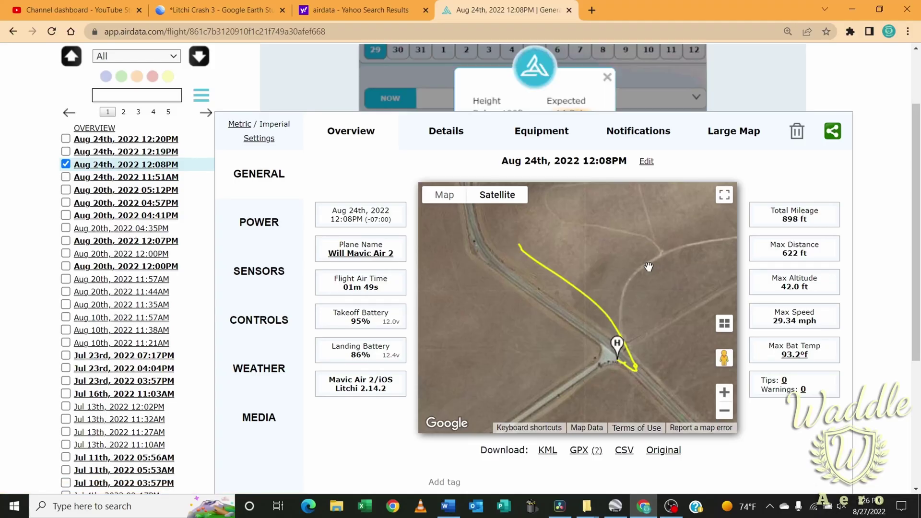
{"action": "left_click", "coordinate": [548, 451]}
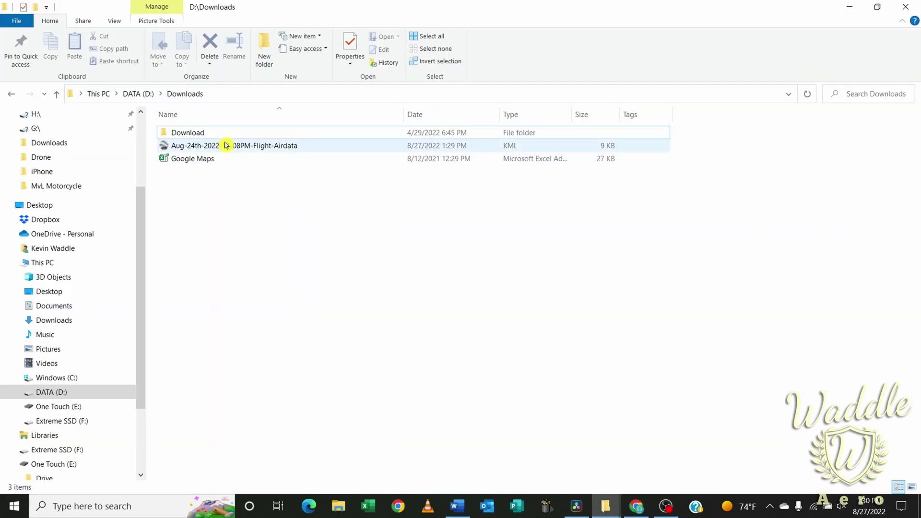
Open the Aug-24th-2022-12-08PM-Flight-Airdata KML from D:\Downloads in Google Earth Pro
{"action": "double_click", "coordinate": [228, 146]}
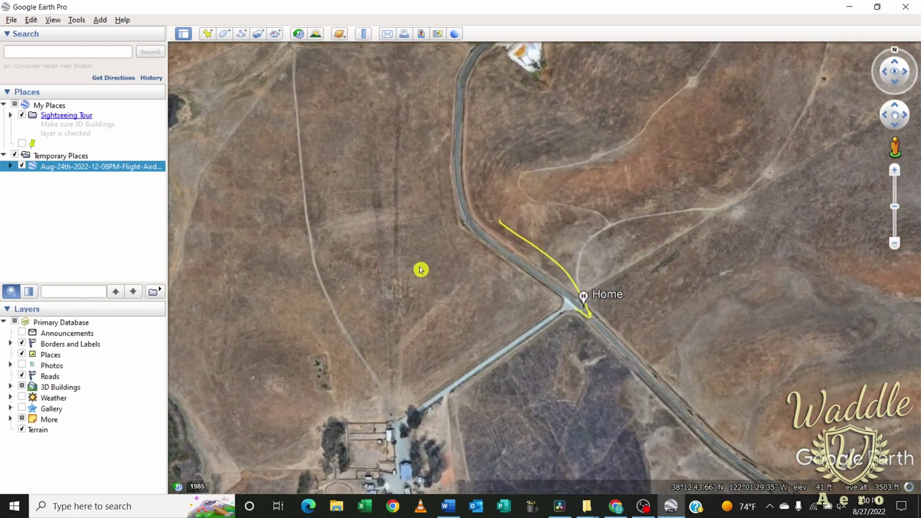
Zoom to the flight track and open its Style properties with Share Style enabled
{"action": "double_click", "coordinate": [419, 268]}
{"action": "left_click_drag", "start_coordinate": [561, 303], "coordinate": [460, 306]}
{"action": "scroll", "coordinate": [460, 306], "scroll_direction": "up", "scroll_amount": 2}
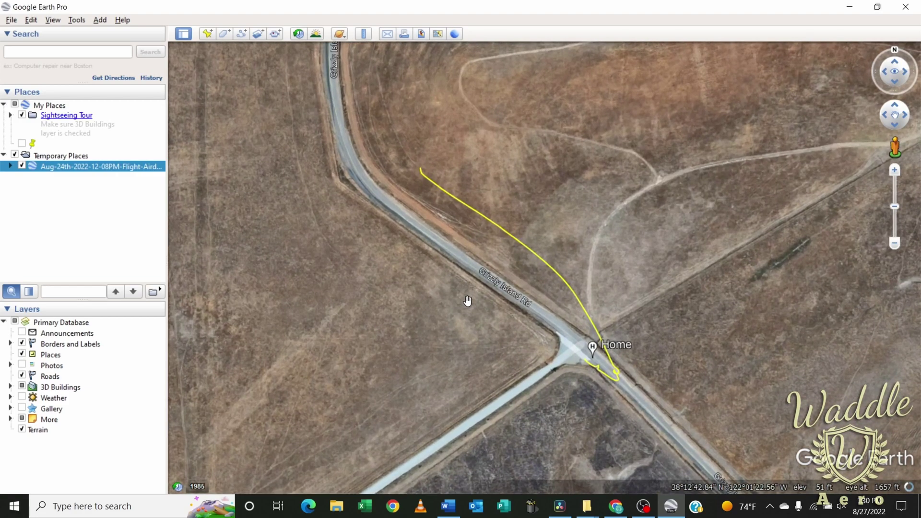
{"action": "scroll", "coordinate": [467, 300], "scroll_direction": "up", "scroll_amount": 2}
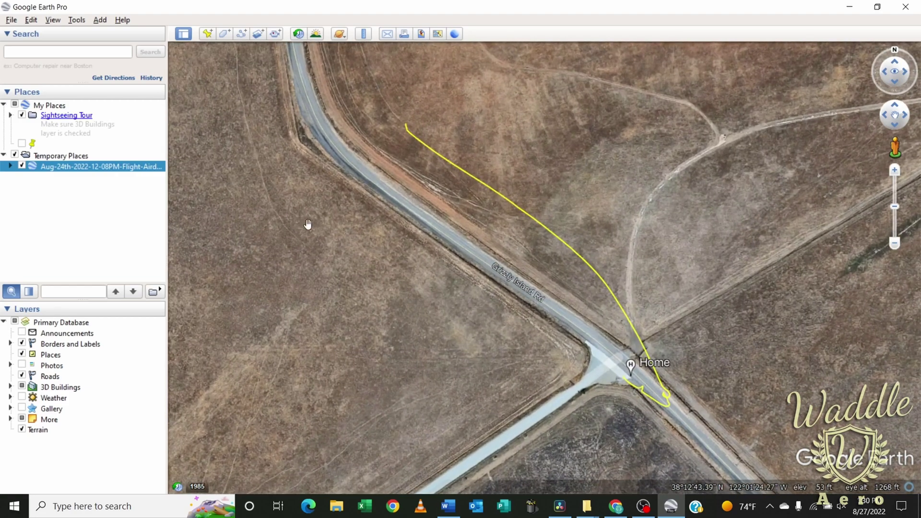
{"action": "right_click", "coordinate": [64, 167]}
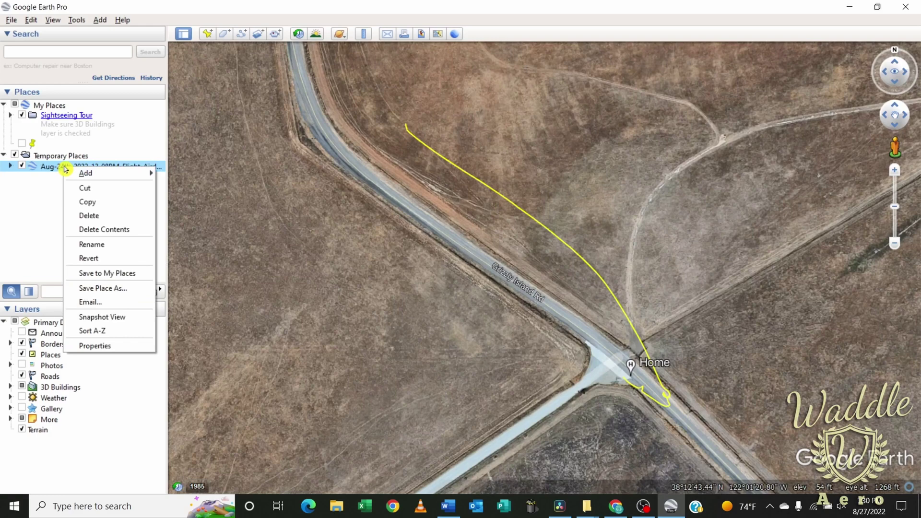
{"action": "left_click", "coordinate": [130, 346]}
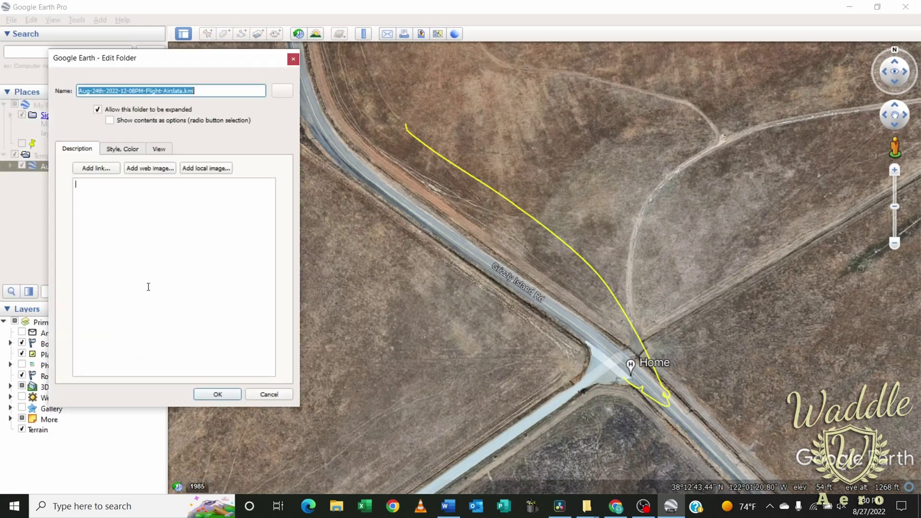
{"action": "left_click", "coordinate": [126, 149]}
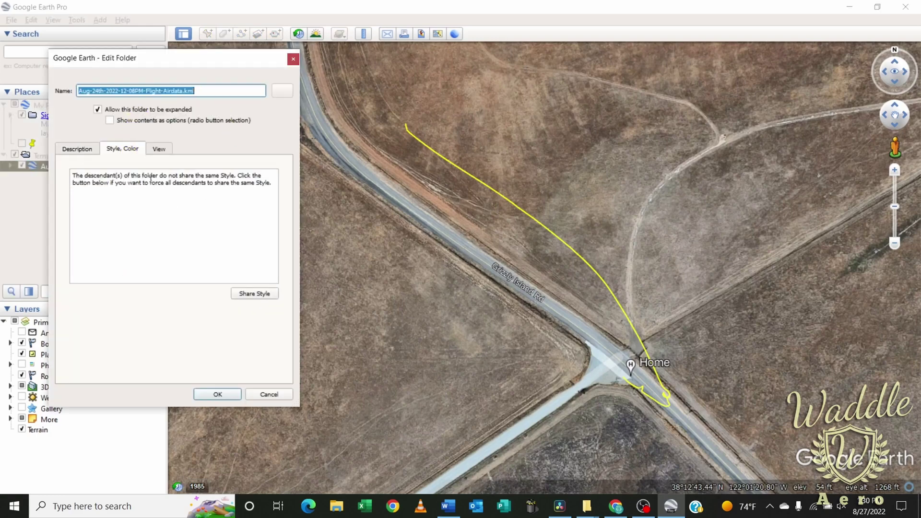
{"action": "left_click", "coordinate": [259, 294]}
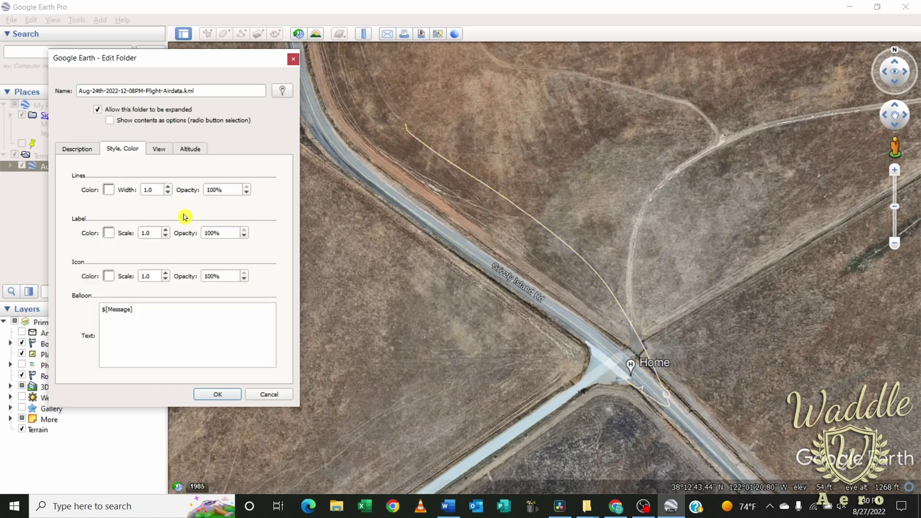
Set the flight path line width to 10 and its colour to yellow
{"action": "double_click", "coordinate": [163, 189]}
{"action": "type", "text": "10"}
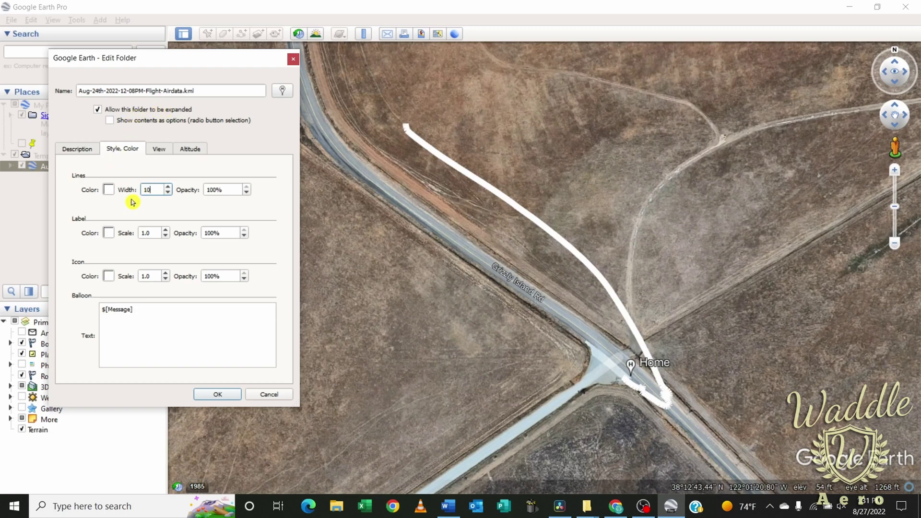
{"action": "left_click", "coordinate": [108, 191]}
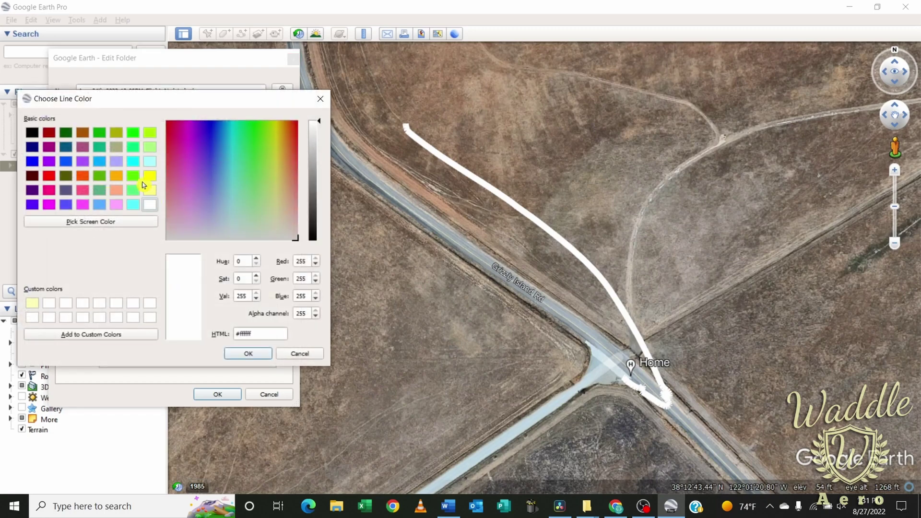
{"action": "left_click", "coordinate": [151, 180]}
{"action": "left_click", "coordinate": [259, 354]}
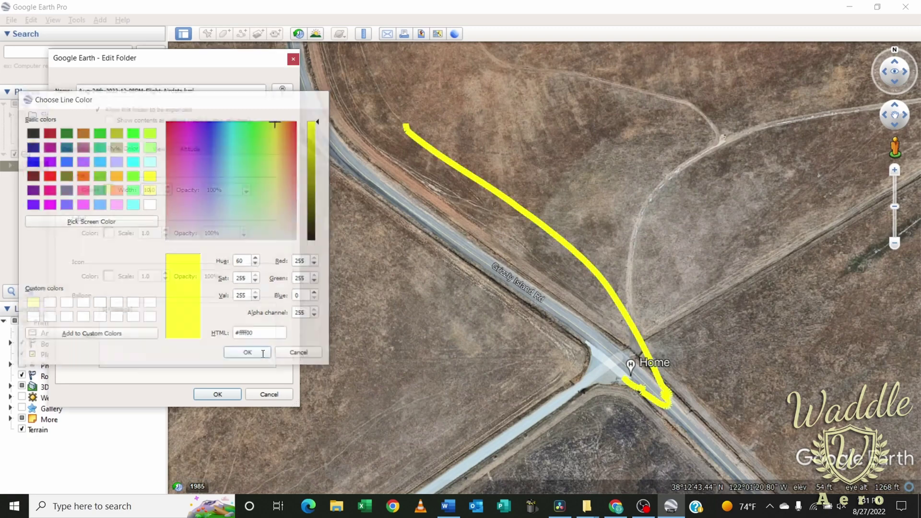
{"action": "left_click", "coordinate": [219, 398]}
{"action": "left_click", "coordinate": [218, 395]}
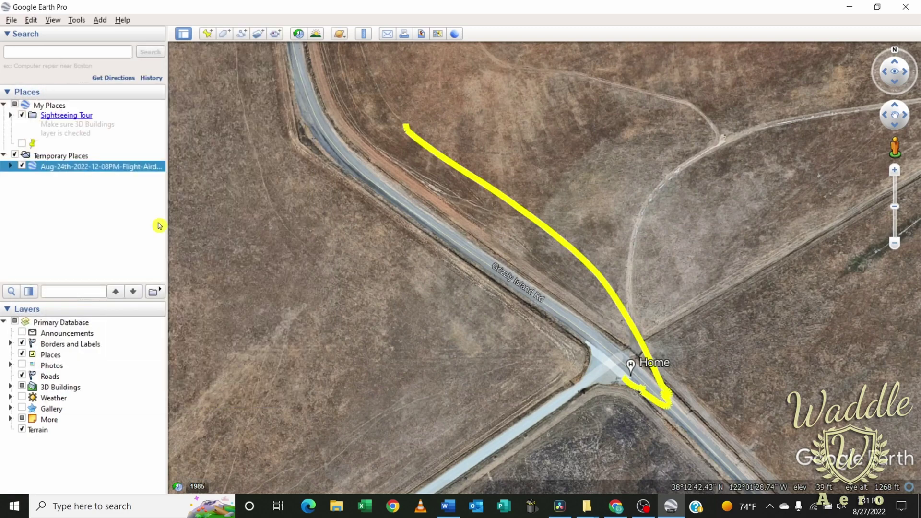
Save the flight path as KMZ 'Aug-24th-2022-12-08PM-Flight-Airdata Thick Line' in the MvL Motorcycle folder
{"action": "right_click", "coordinate": [61, 170]}
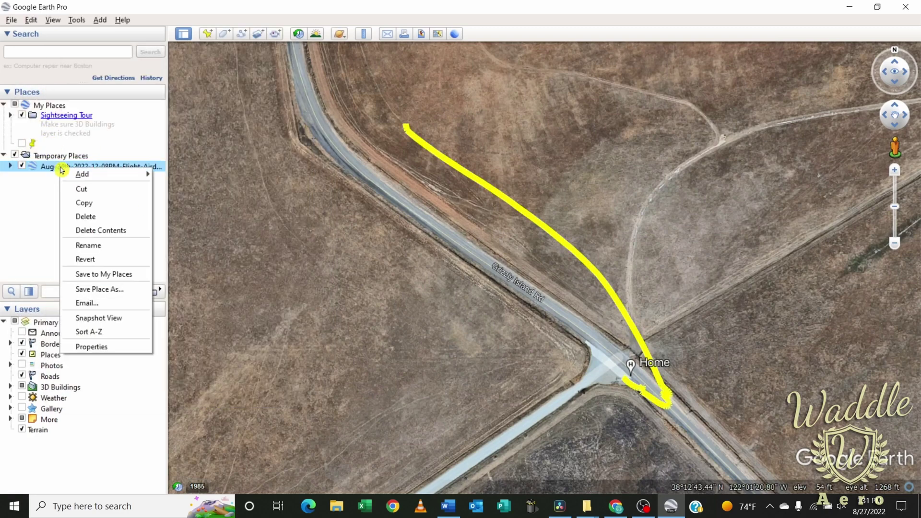
{"action": "left_click", "coordinate": [142, 289]}
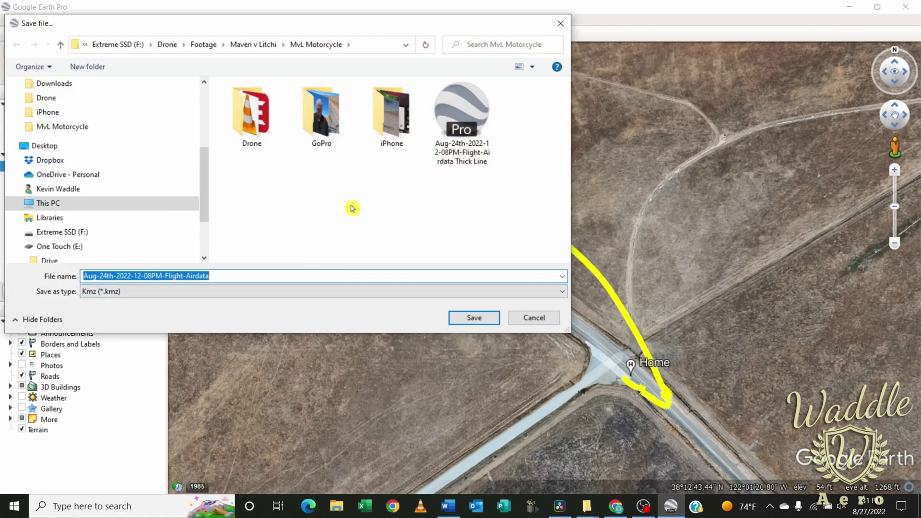
{"action": "left_click", "coordinate": [243, 273]}
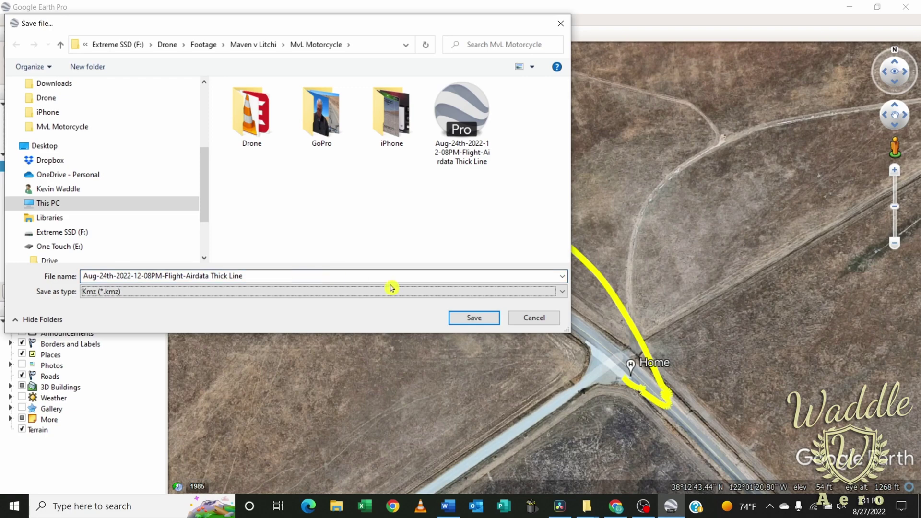
{"action": "left_click", "coordinate": [473, 319]}
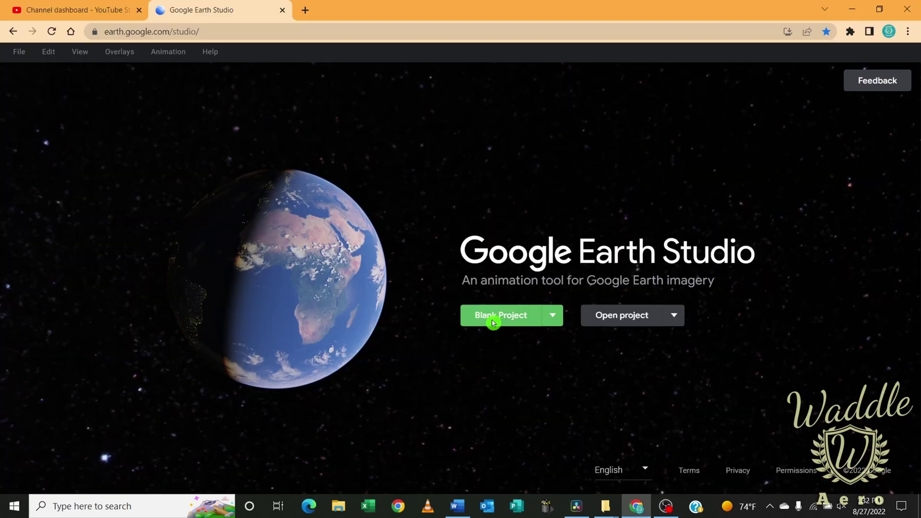
Set up a blank project 'Litchi Crash' at 3840×2160, 900 frames and 60 FPS
{"action": "left_click", "coordinate": [493, 318]}
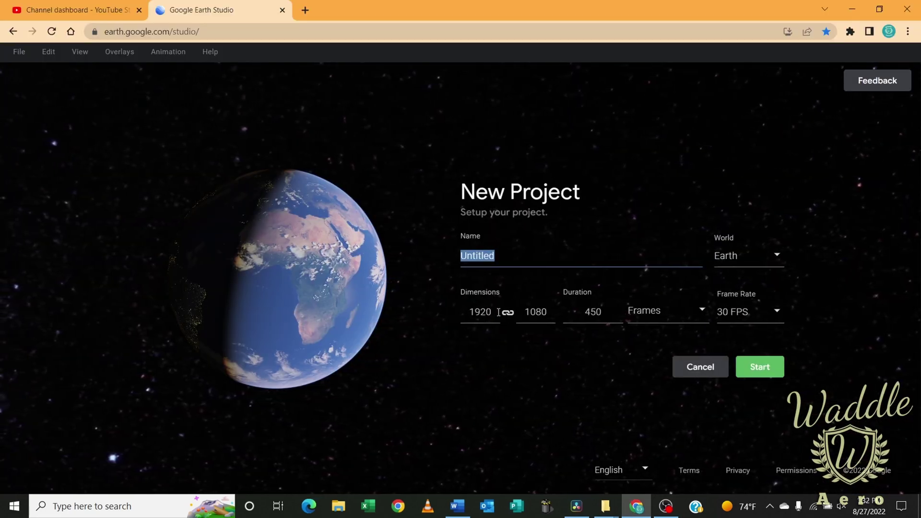
{"action": "type", "text": "Litc"}
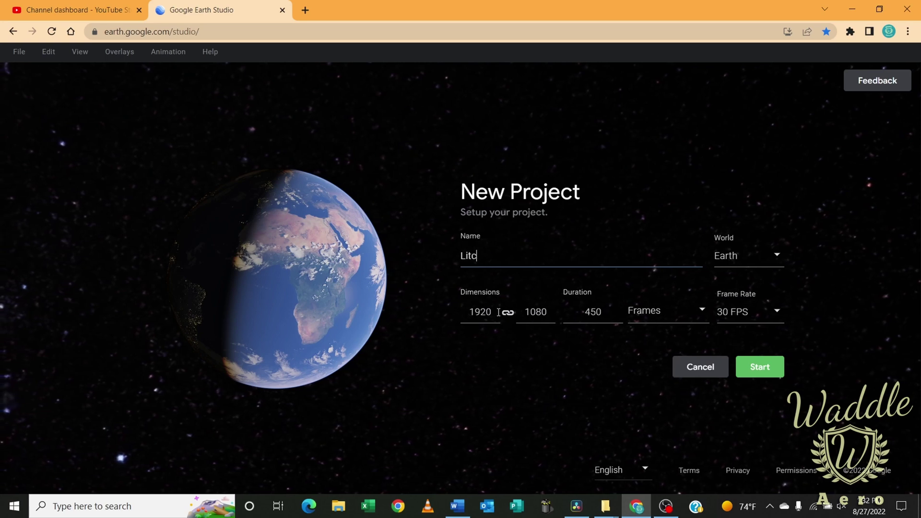
{"action": "type", "text": "hi Crash"}
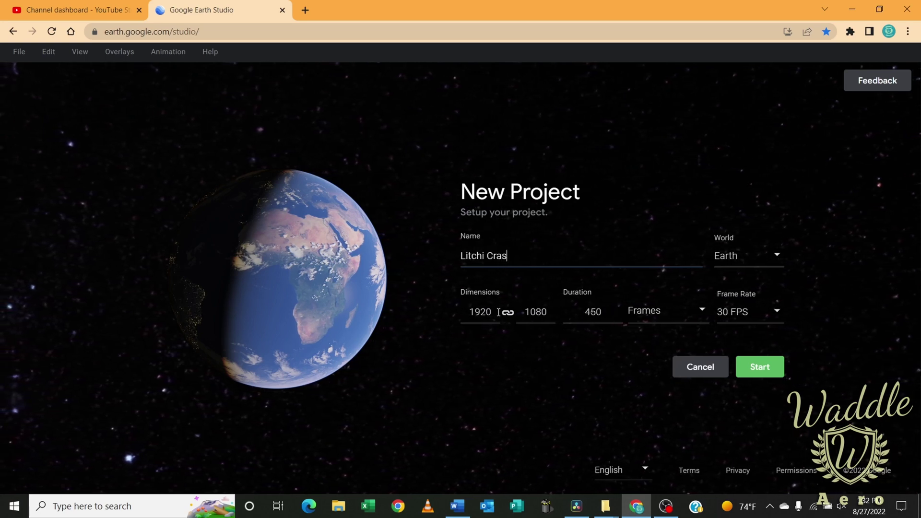
{"action": "left_click", "coordinate": [498, 312]}
{"action": "type", "text": "3840"}
{"action": "key", "text": "Tab"}
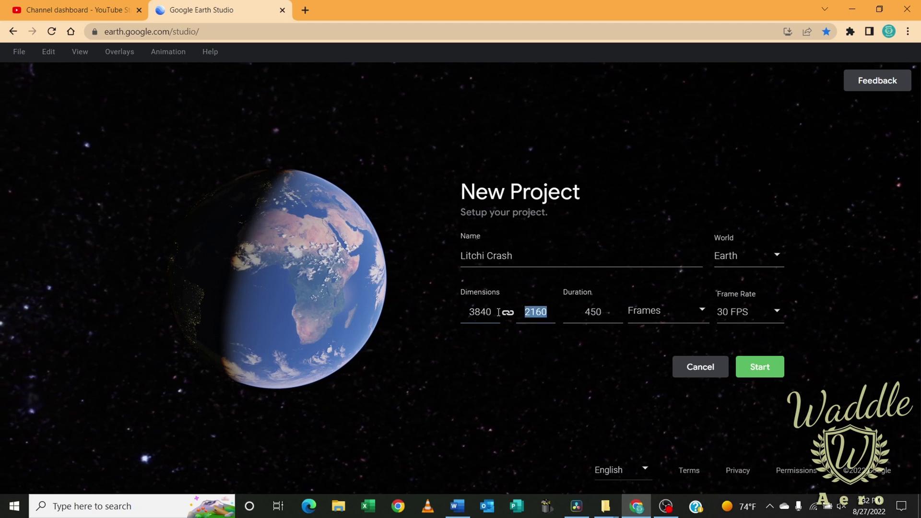
{"action": "key", "text": "Tab"}
{"action": "type", "text": "900"}
{"action": "key", "text": "Tab"}
{"action": "key", "text": "Tab"}
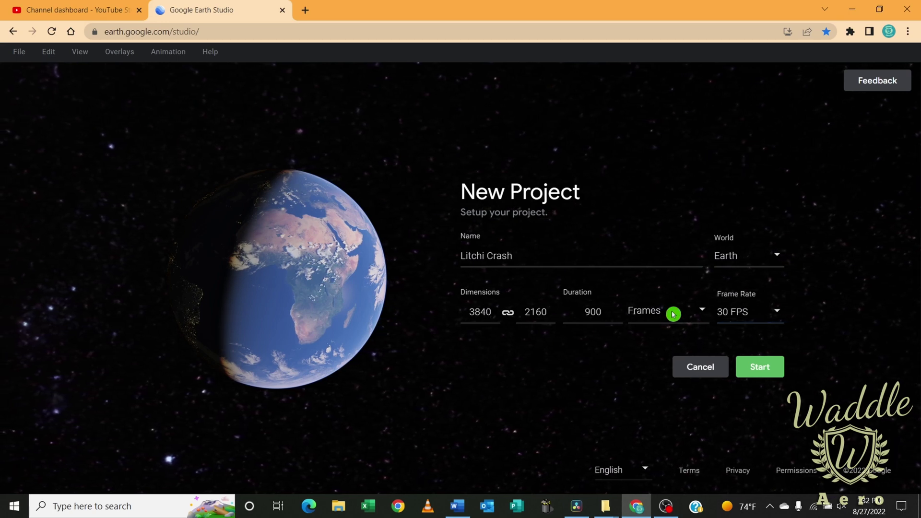
{"action": "left_click", "coordinate": [781, 316]}
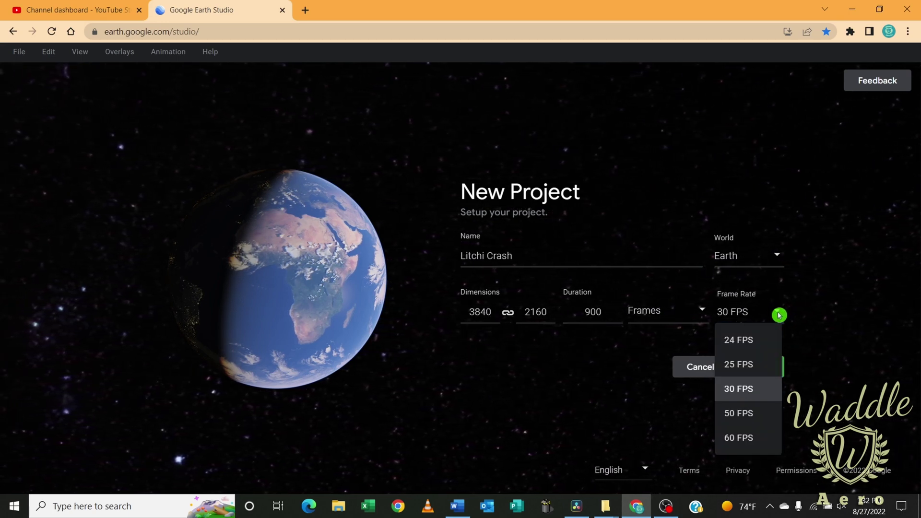
{"action": "left_click", "coordinate": [740, 437]}
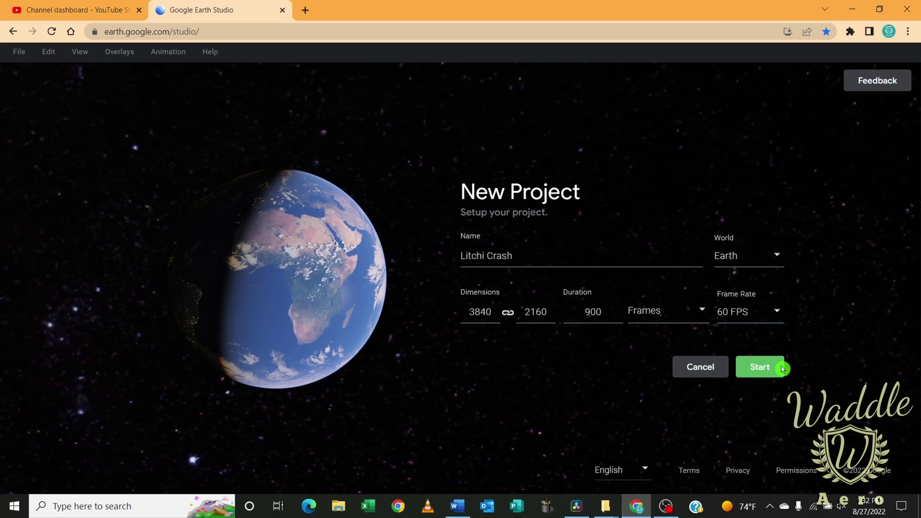
Create the project and import the Aug-24th Airdata Thick Line KMZ as an overlay
{"action": "left_click", "coordinate": [762, 373]}
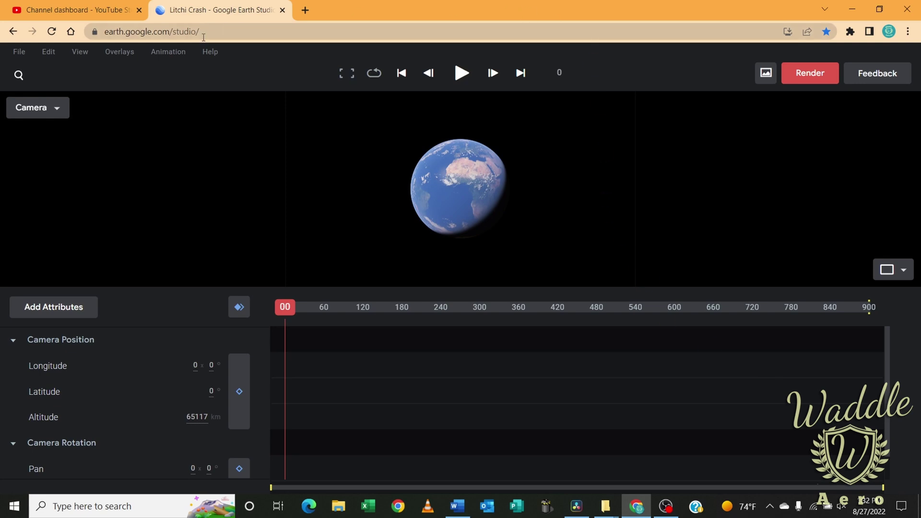
{"action": "left_click", "coordinate": [126, 58]}
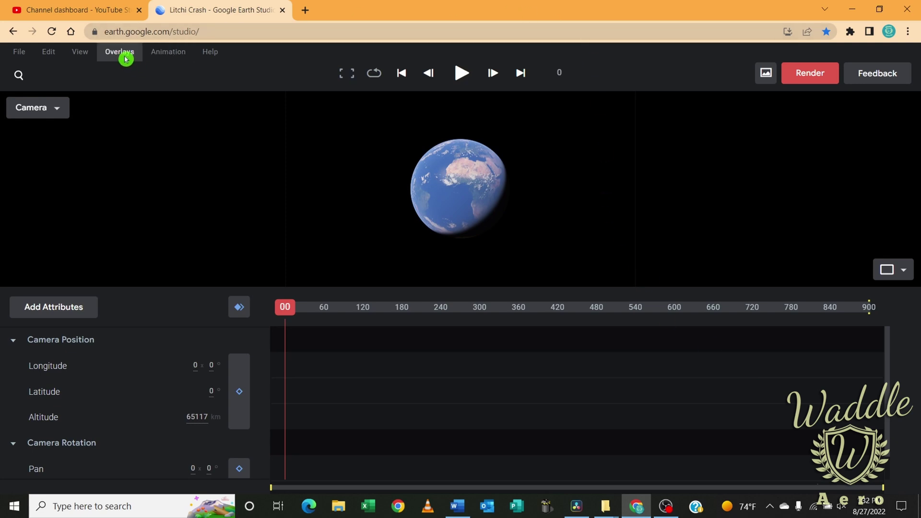
{"action": "mouse_move", "coordinate": [131, 77]}
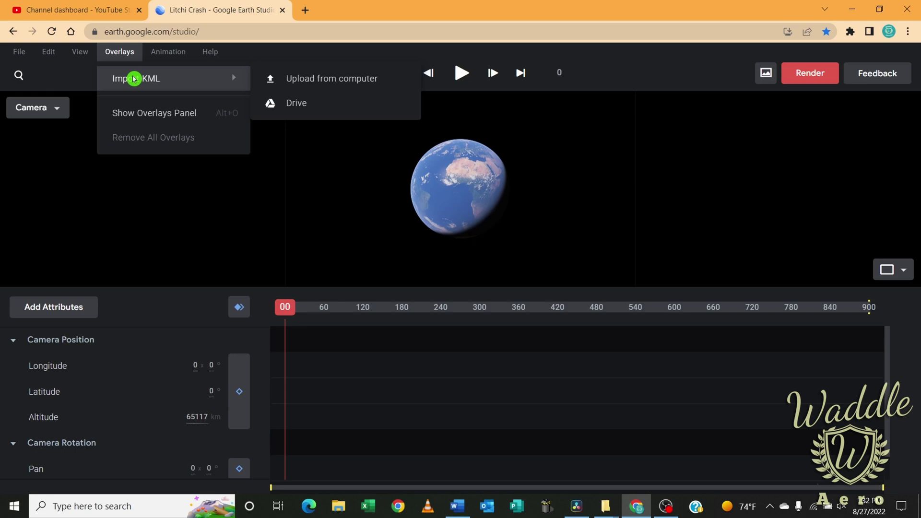
{"action": "left_click", "coordinate": [315, 79]}
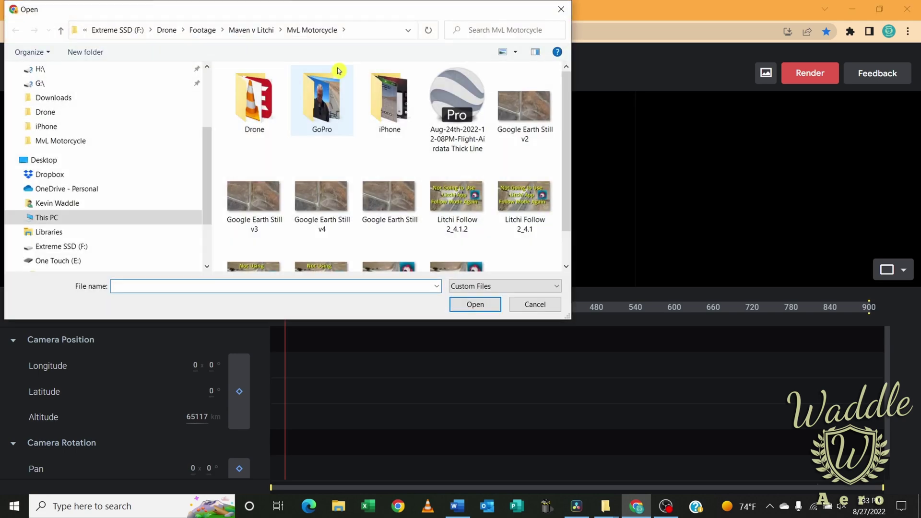
{"action": "left_click", "coordinate": [458, 117]}
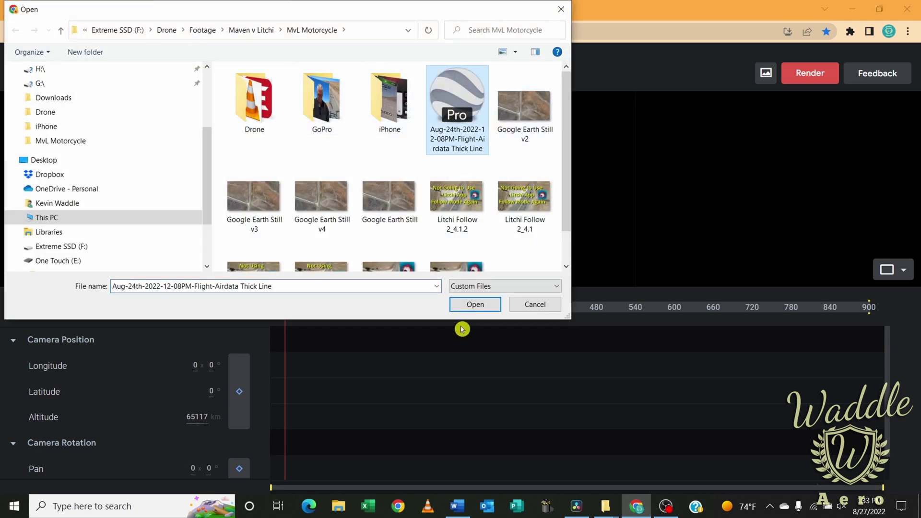
{"action": "left_click", "coordinate": [473, 306]}
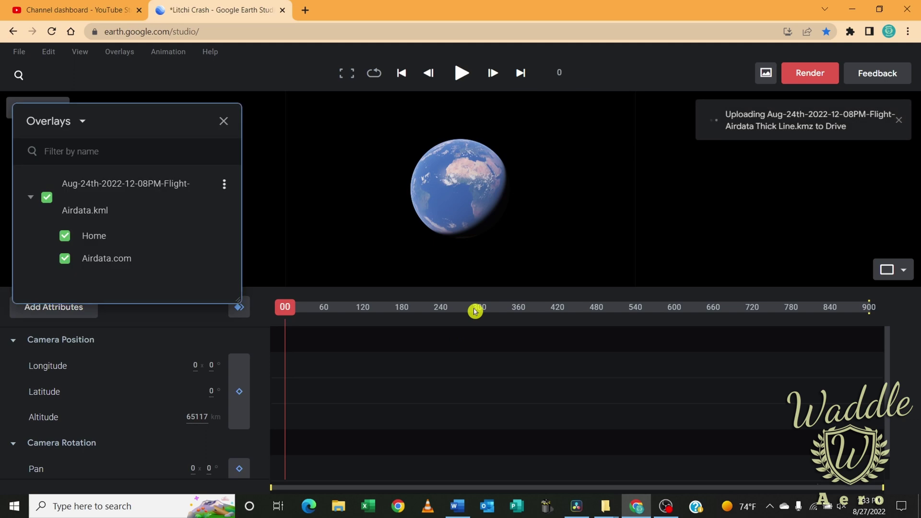
Fly the camera to the yellow flight path near Home, at 1284 m and 321.78° pan
{"action": "left_click", "coordinate": [99, 189]}
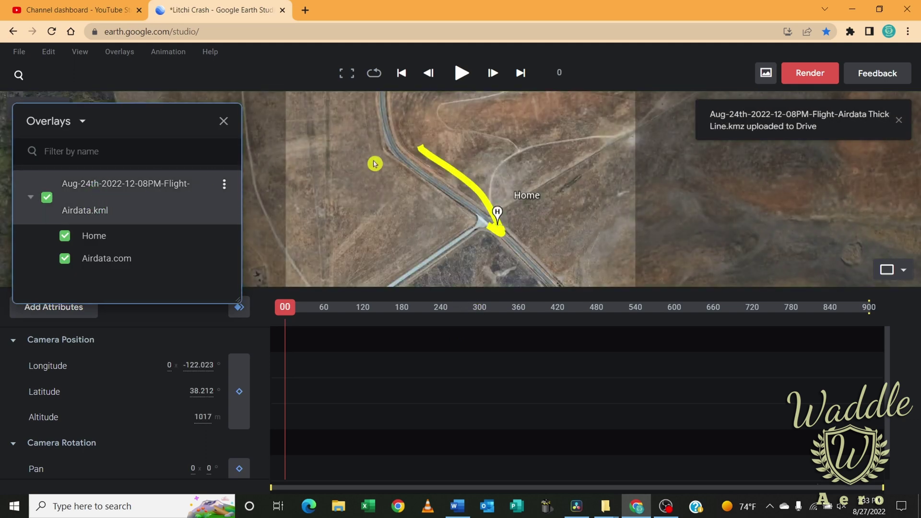
{"action": "scroll", "coordinate": [527, 184], "scroll_direction": "down", "scroll_amount": 5}
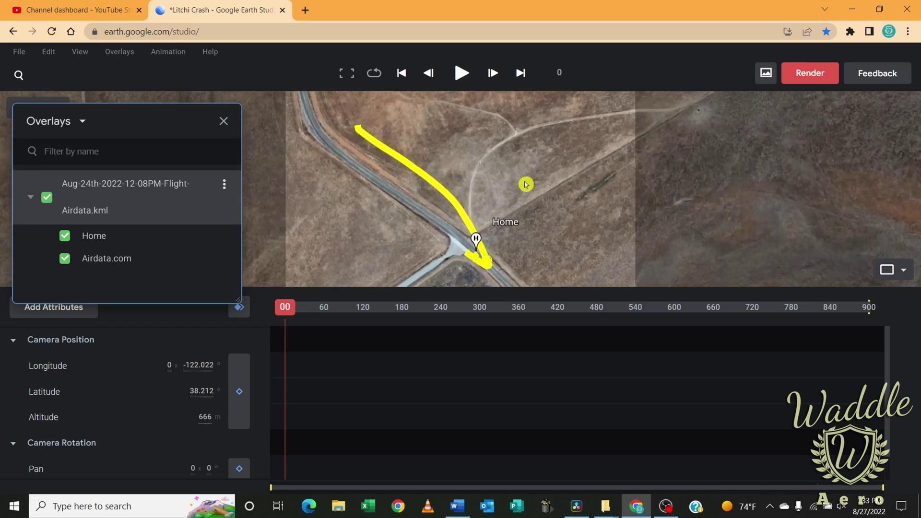
{"action": "left_click", "coordinate": [223, 121]}
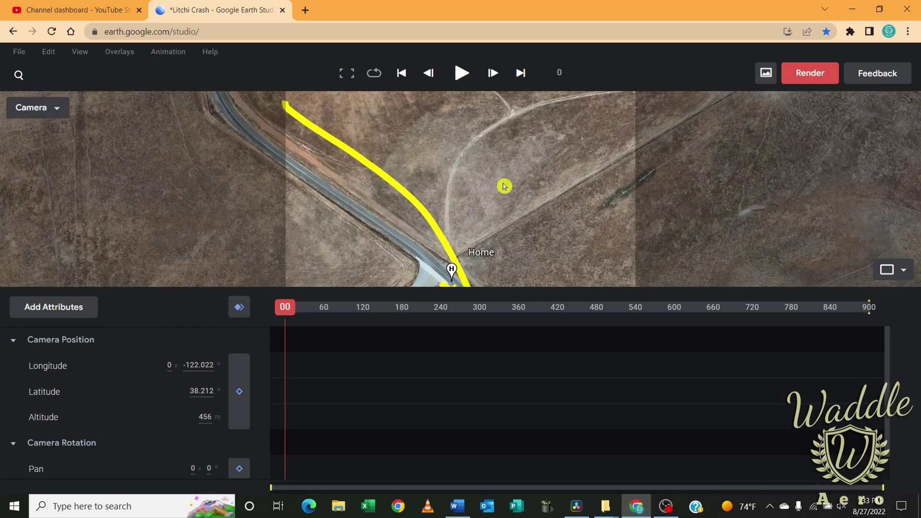
{"action": "scroll", "coordinate": [497, 183], "scroll_direction": "up", "scroll_amount": 2}
{"action": "scroll", "coordinate": [527, 154], "scroll_direction": "up", "scroll_amount": 2}
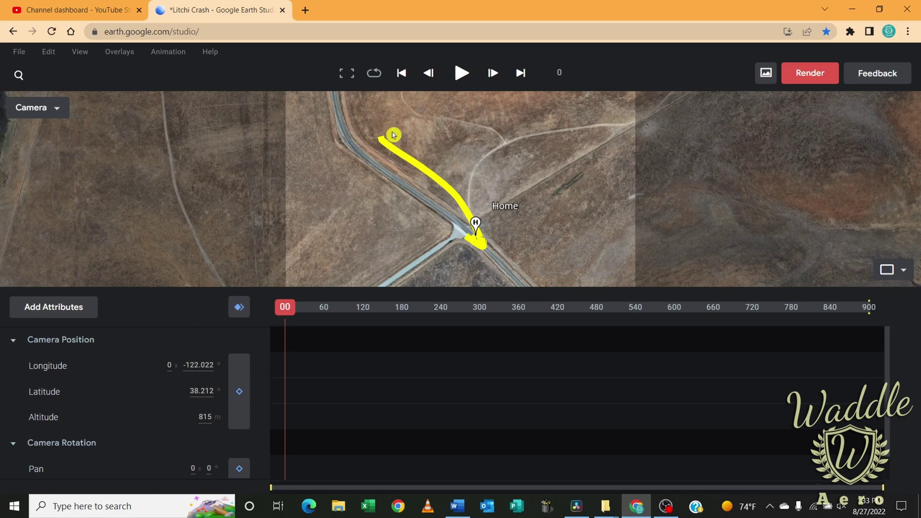
{"action": "left_click_drag", "start_coordinate": [376, 132], "coordinate": [510, 142]}
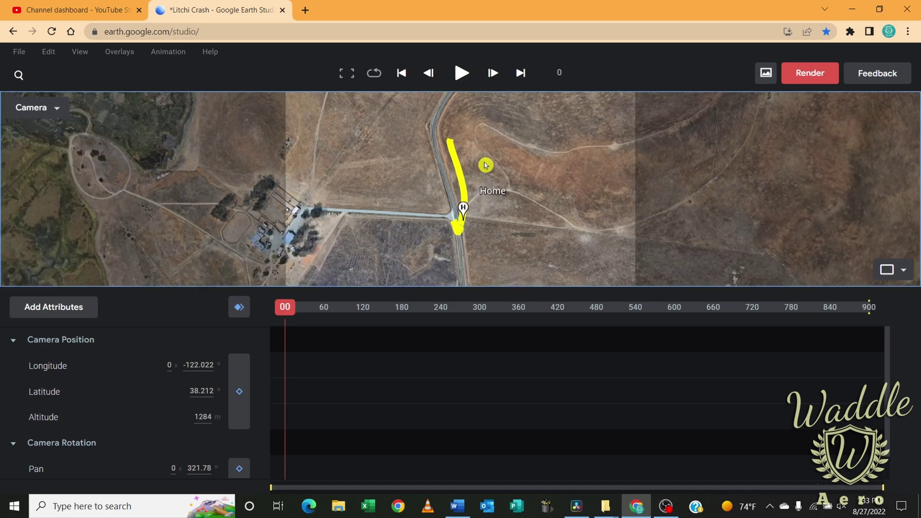
Record camera keyframes at frames 0, 120 and 240, moving closer along the flight path
{"action": "left_click", "coordinate": [239, 307]}
{"action": "left_click_drag", "start_coordinate": [285, 307], "coordinate": [362, 307]}
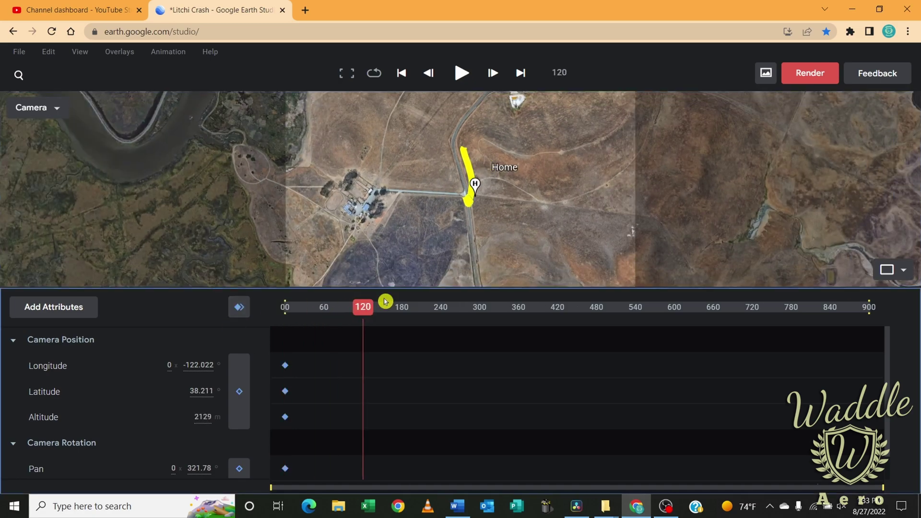
{"action": "scroll", "coordinate": [443, 194], "scroll_direction": "up", "scroll_amount": 3}
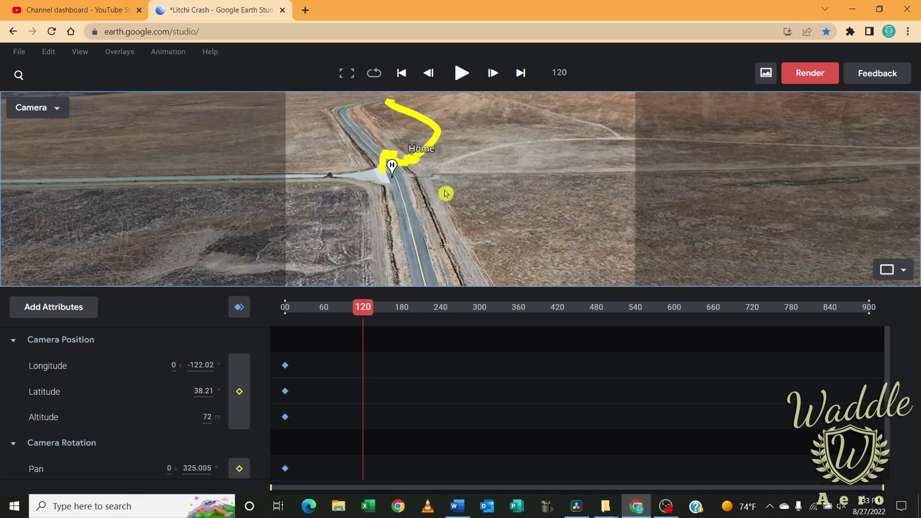
{"action": "left_click", "coordinate": [350, 380]}
{"action": "left_click_drag", "start_coordinate": [362, 307], "coordinate": [441, 307]}
{"action": "left_click_drag", "start_coordinate": [442, 165], "coordinate": [446, 279]}
{"action": "left_click", "coordinate": [462, 73]}
{"action": "left_click", "coordinate": [461, 73]}
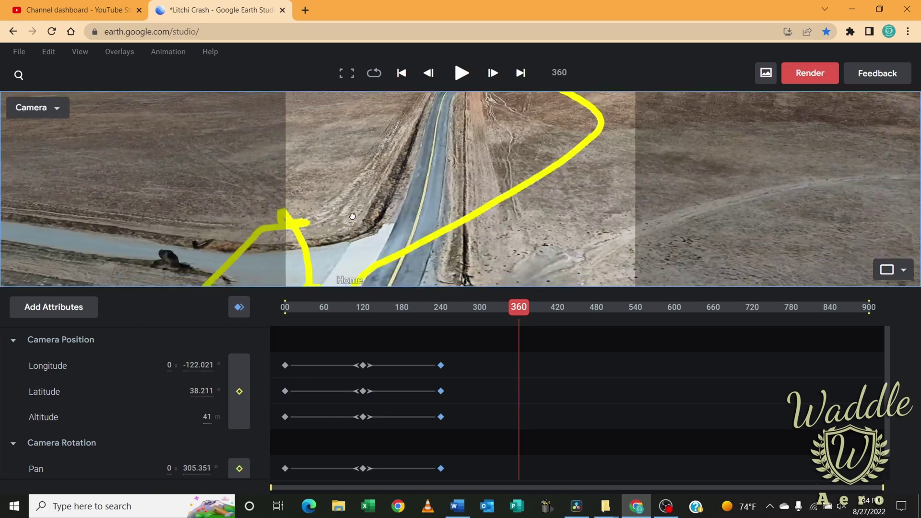
Add camera keyframes at frames 360, 480 and 600, turning the camera along the path
{"action": "left_click", "coordinate": [405, 73]}
{"action": "key", "text": "space"}
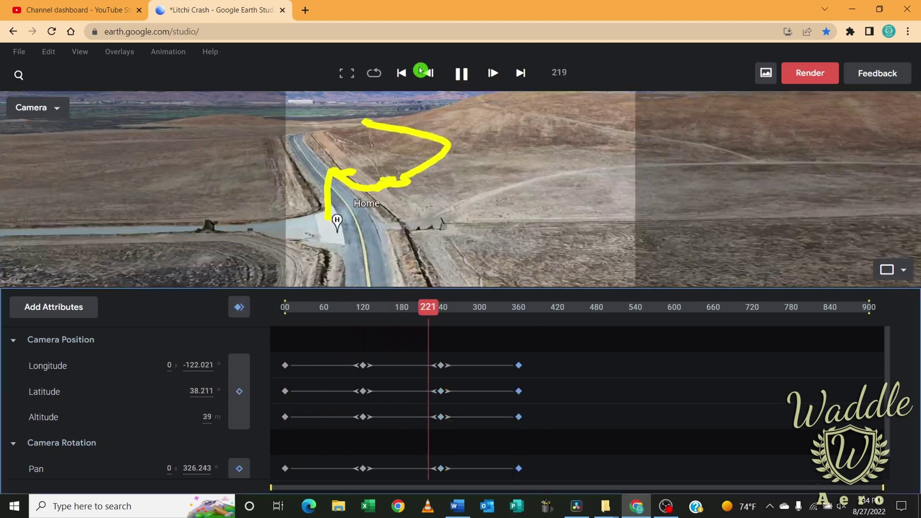
{"action": "key", "text": "space"}
{"action": "left_click_drag", "start_coordinate": [508, 195], "coordinate": [538, 225]}
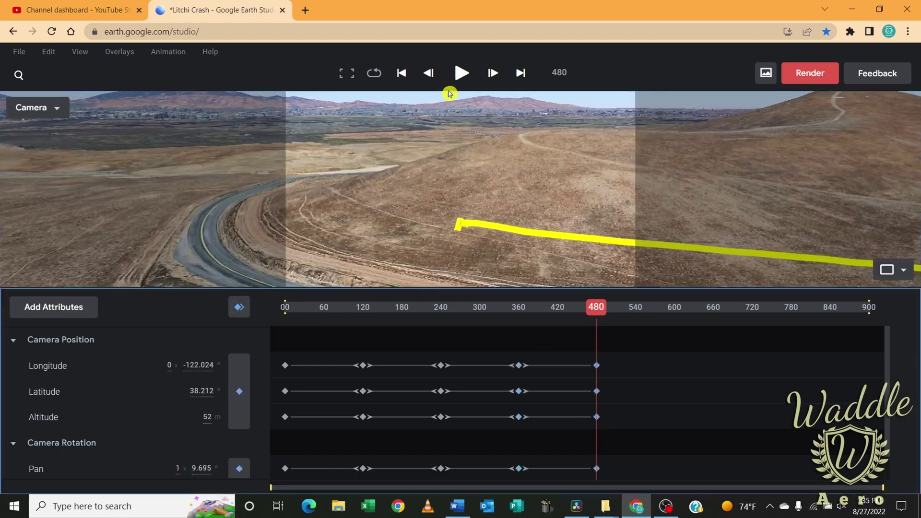
{"action": "left_click", "coordinate": [461, 73]}
{"action": "key", "text": "space"}
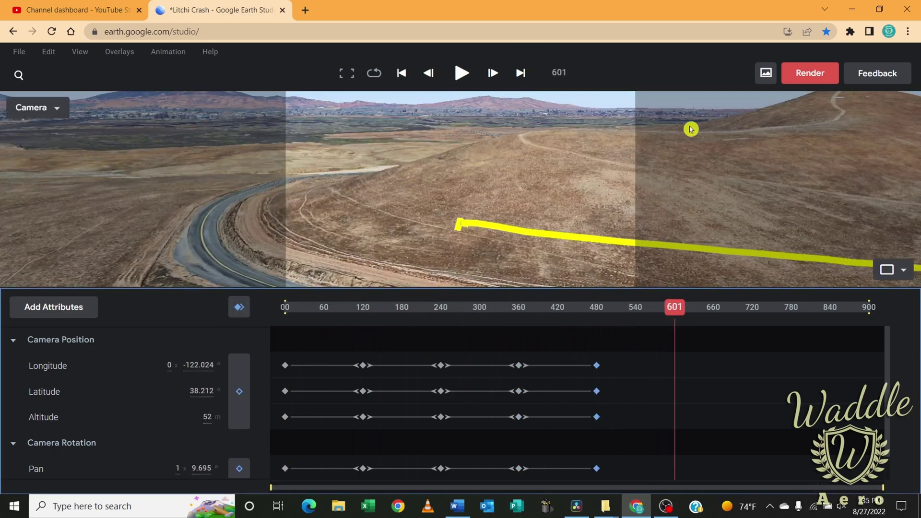
{"action": "left_click_drag", "start_coordinate": [691, 129], "coordinate": [391, 239]}
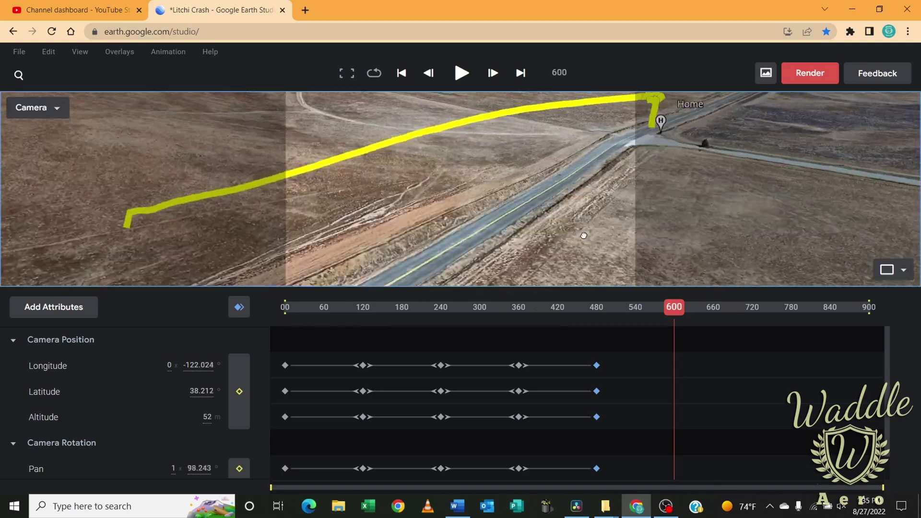
{"action": "left_click", "coordinate": [402, 72]}
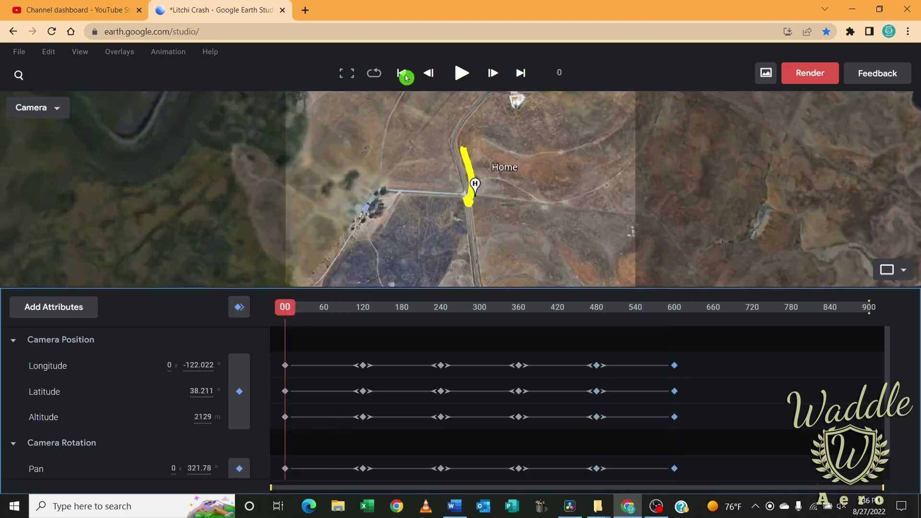
Add the final camera keyframe at frame 720 and preview the animation's ending
{"action": "left_click", "coordinate": [462, 72]}
{"action": "left_click", "coordinate": [464, 71]}
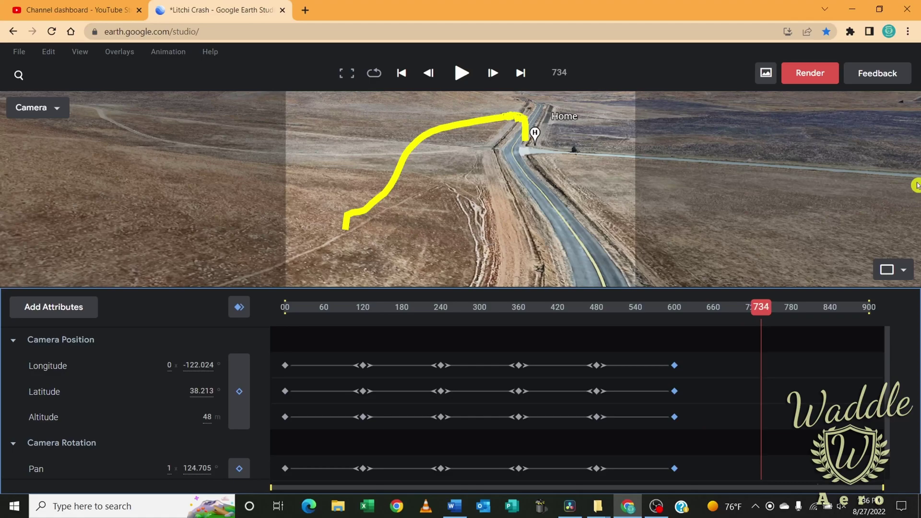
{"action": "left_click_drag", "start_coordinate": [472, 202], "coordinate": [463, 224]}
{"action": "left_click", "coordinate": [240, 302]}
{"action": "left_click", "coordinate": [693, 307]}
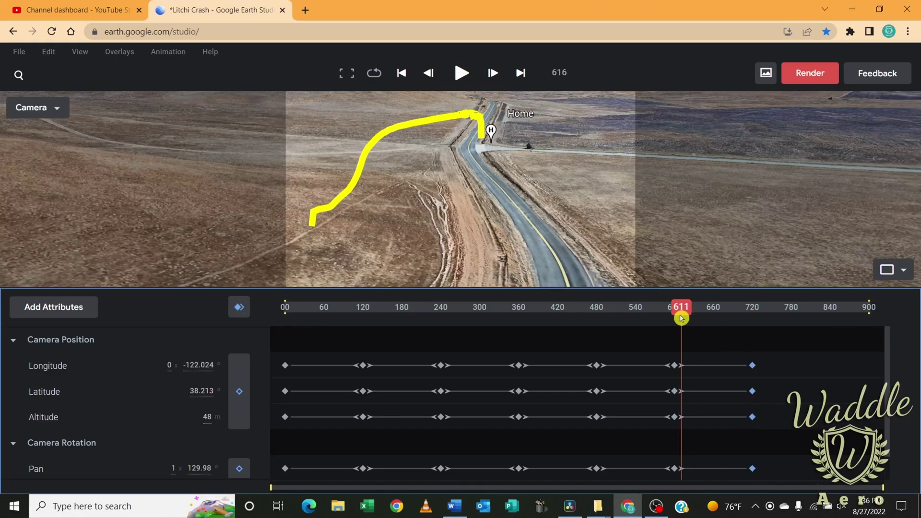
{"action": "key", "text": "space"}
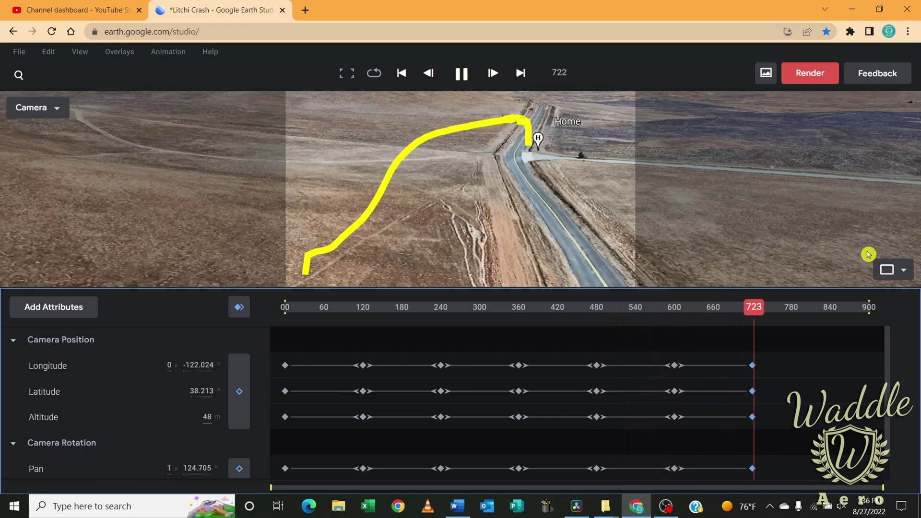
{"action": "left_click", "coordinate": [878, 76]}
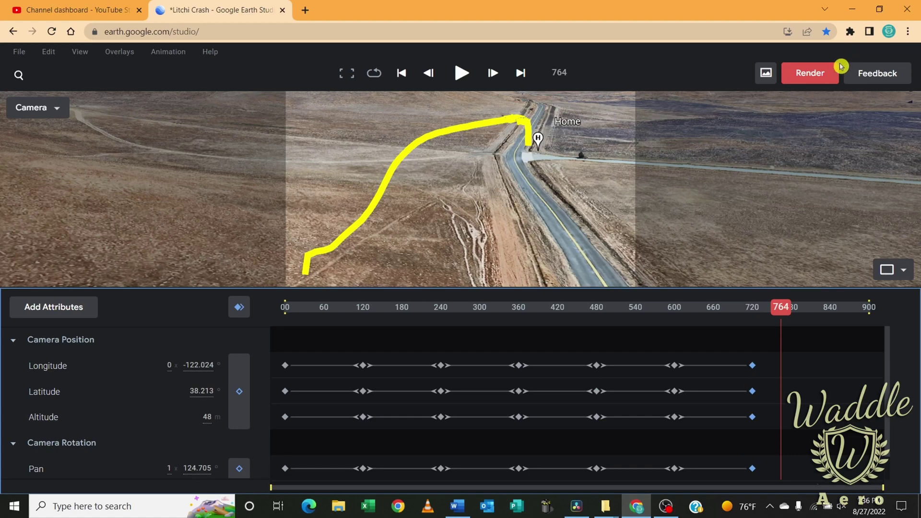
Submit the Litchi Crash render as a 3840×2160 MP4 video covering frames 0–900
{"action": "left_click", "coordinate": [820, 76]}
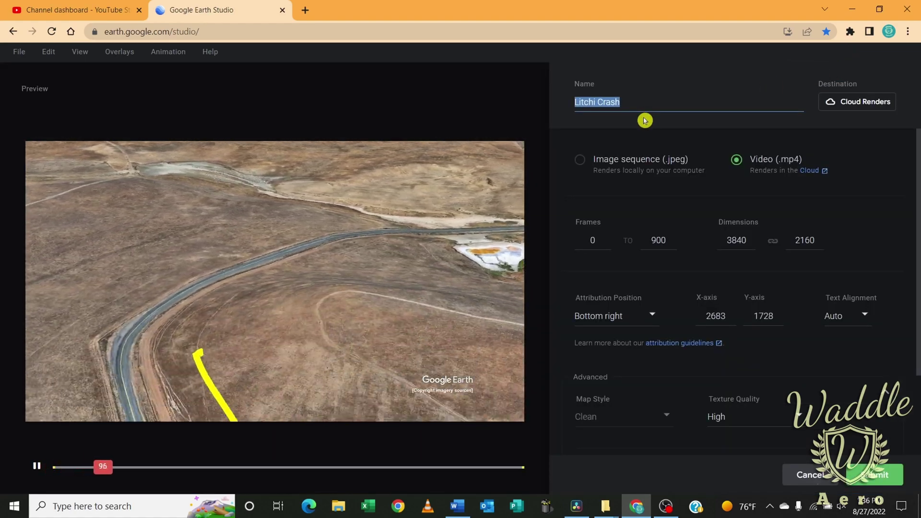
{"action": "left_click", "coordinate": [882, 480]}
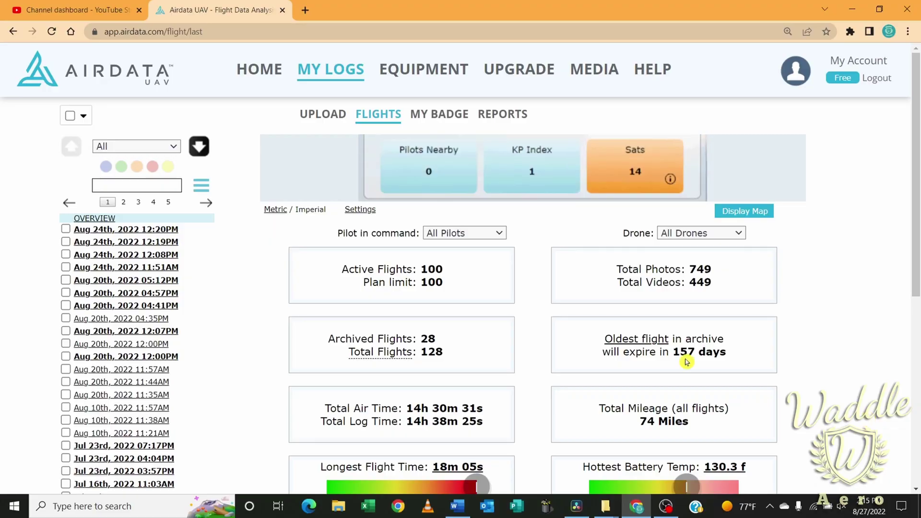
Show the Aug 24th, 2022 12:08PM flight's notifications and its yellow track on the satellite map
{"action": "left_click", "coordinate": [144, 258]}
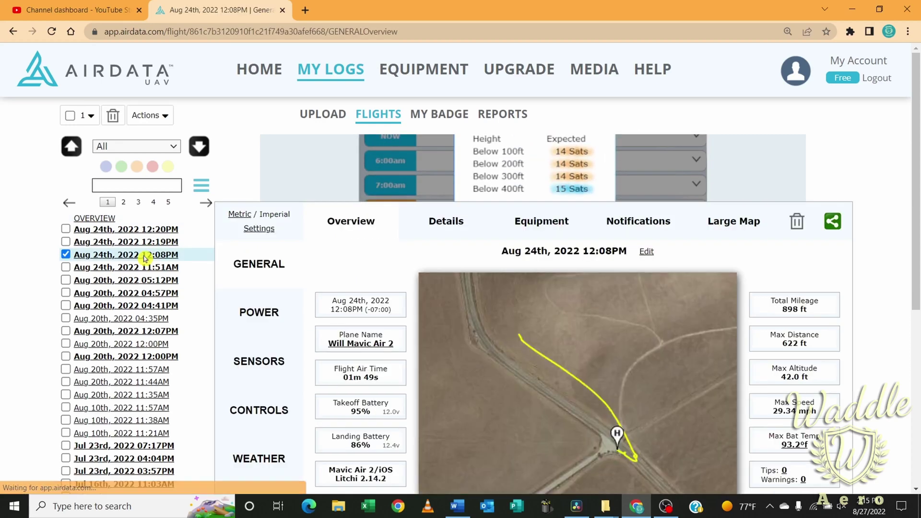
{"action": "left_click", "coordinate": [642, 221]}
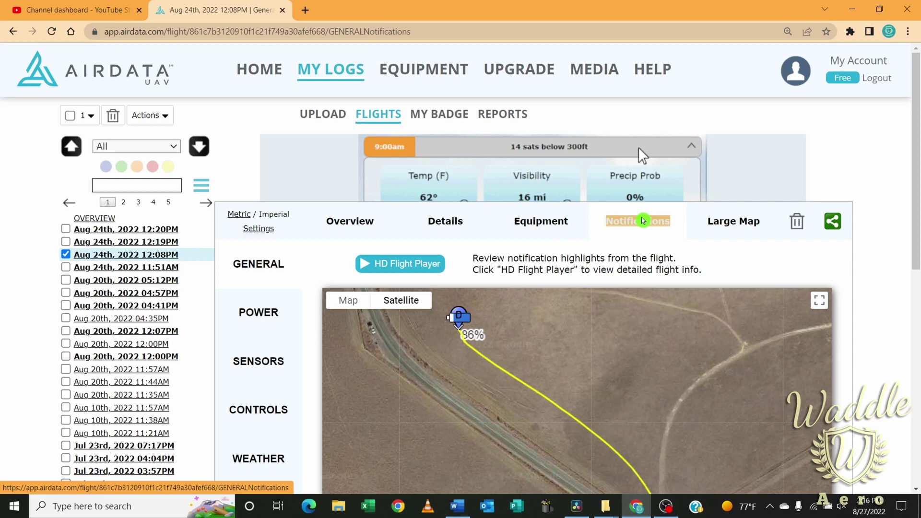
{"action": "scroll", "coordinate": [880, 327], "scroll_direction": "down", "scroll_amount": 1}
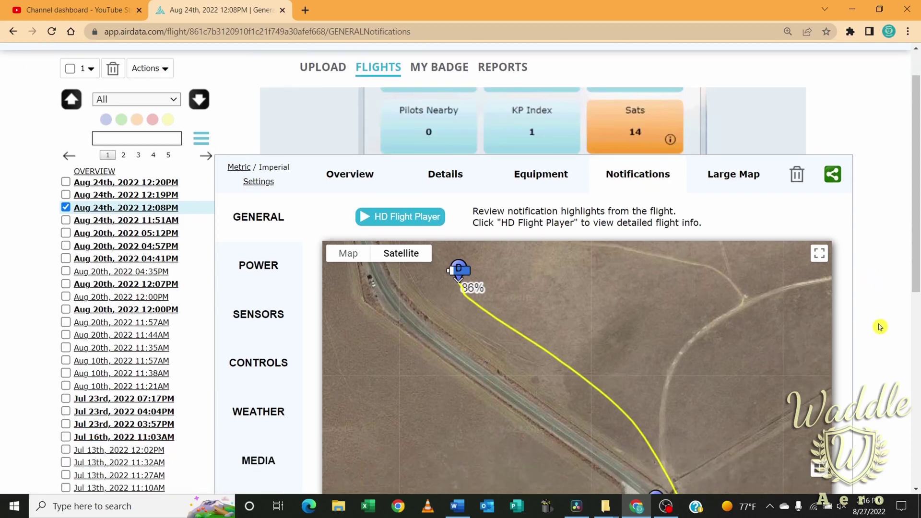
{"action": "scroll", "coordinate": [880, 327], "scroll_direction": "down", "scroll_amount": 2}
{"action": "scroll", "coordinate": [880, 327], "scroll_direction": "up", "scroll_amount": 1}
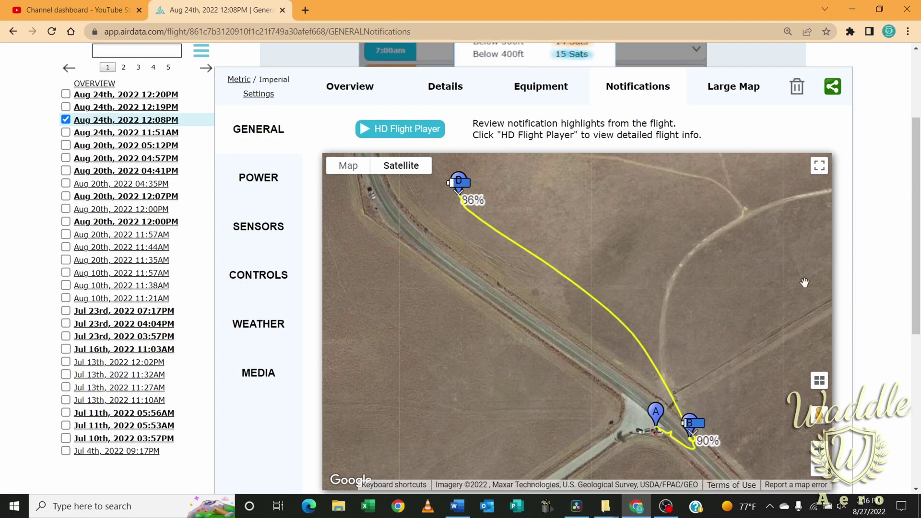
Open the HD Flight Player and zoom the map to center the A-to-D flight path
{"action": "left_click", "coordinate": [414, 132]}
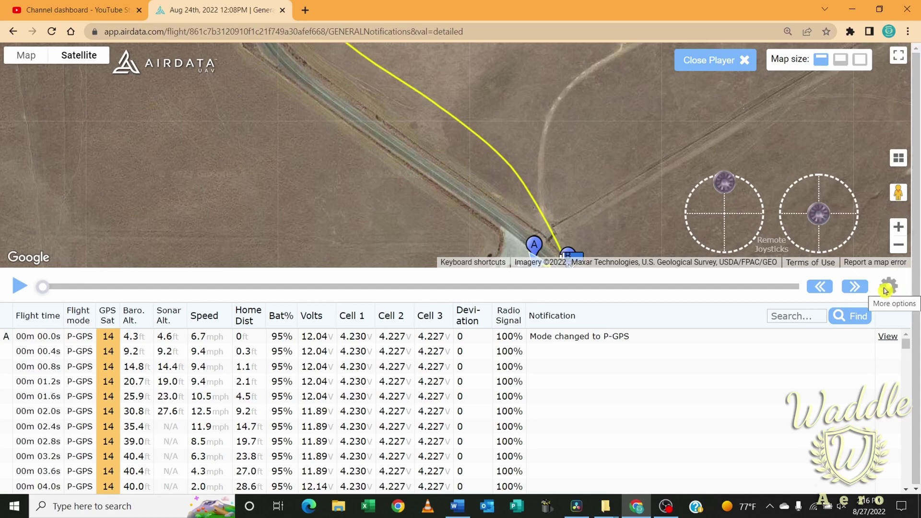
{"action": "scroll", "coordinate": [594, 92], "scroll_direction": "down", "scroll_amount": 1}
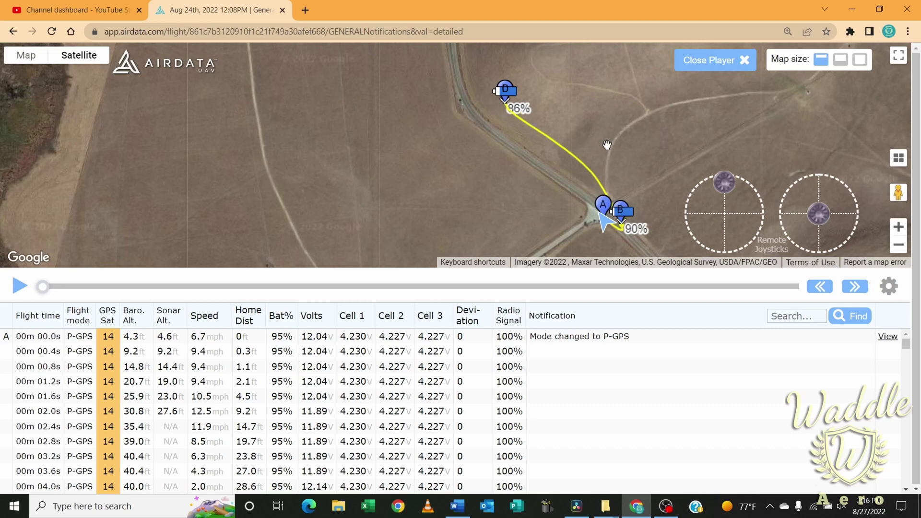
{"action": "left_click_drag", "start_coordinate": [568, 148], "coordinate": [429, 152]}
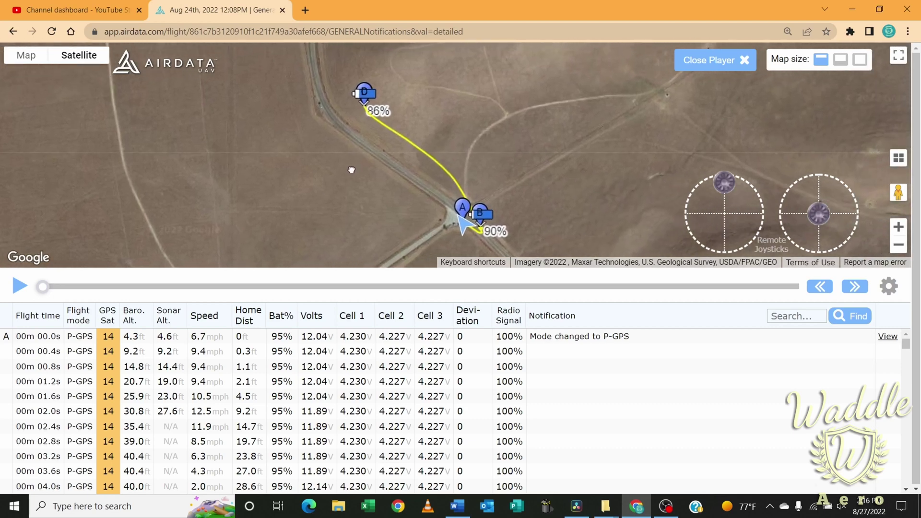
Set playback speed to ½x and start replaying the flight from 00m 00.0s
{"action": "left_click", "coordinate": [890, 286]}
{"action": "left_click", "coordinate": [722, 190]}
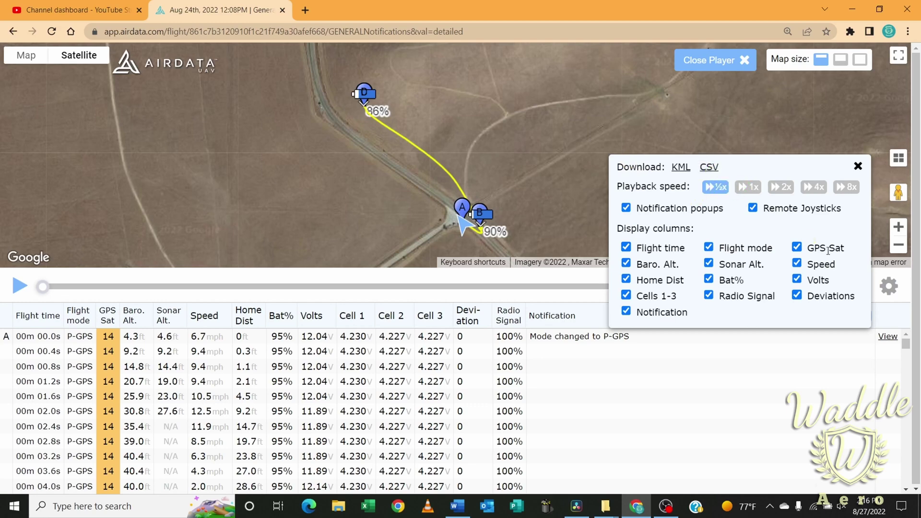
{"action": "left_click", "coordinate": [859, 167]}
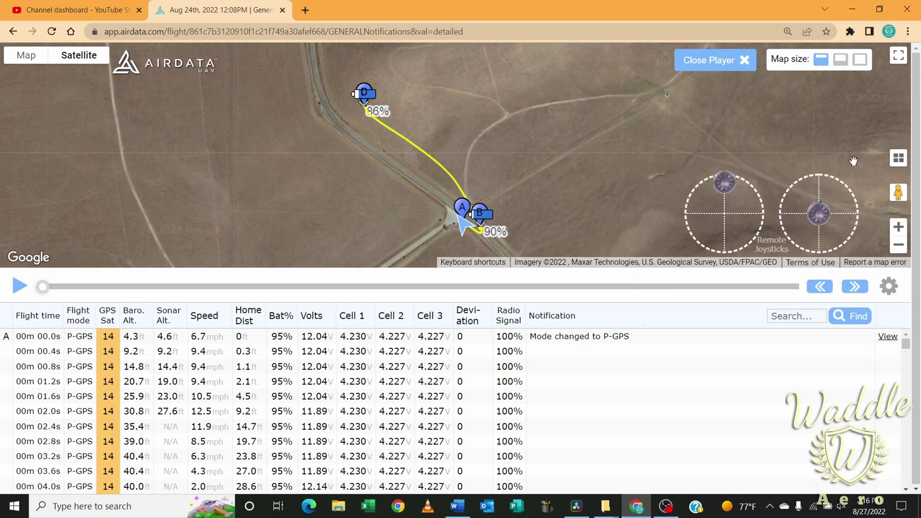
{"action": "left_click", "coordinate": [20, 290]}
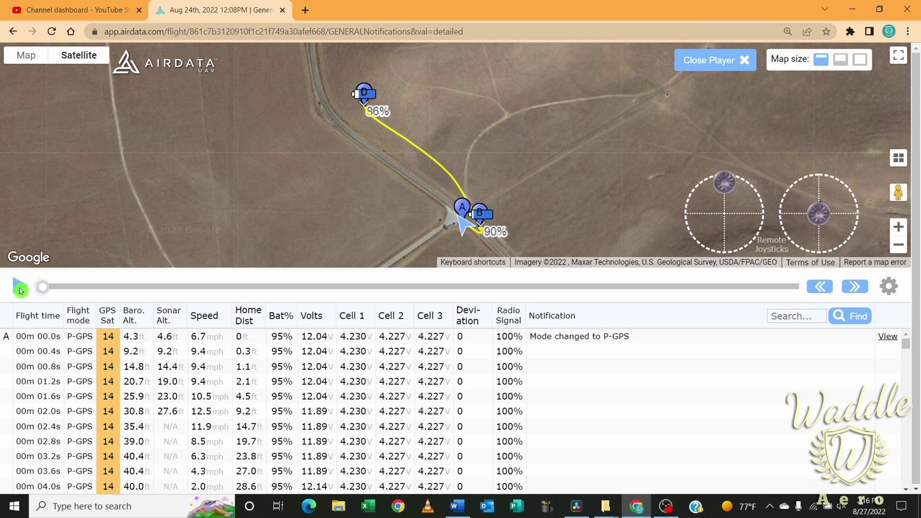